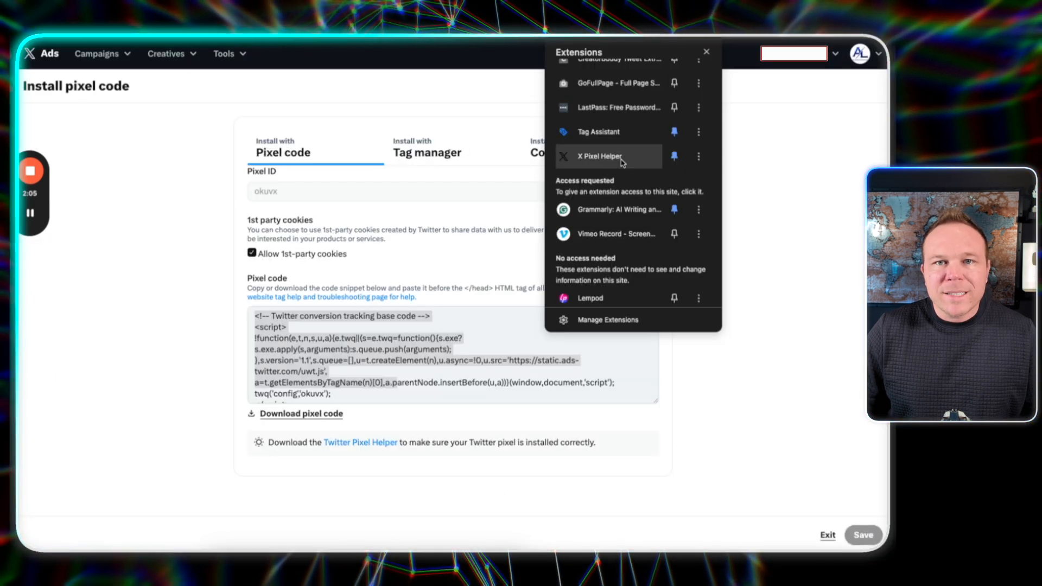
# Check the page with X Pixel Helper and view the Tag manager and Conversion API installation options for a new event source
pyautogui.click(611, 156)
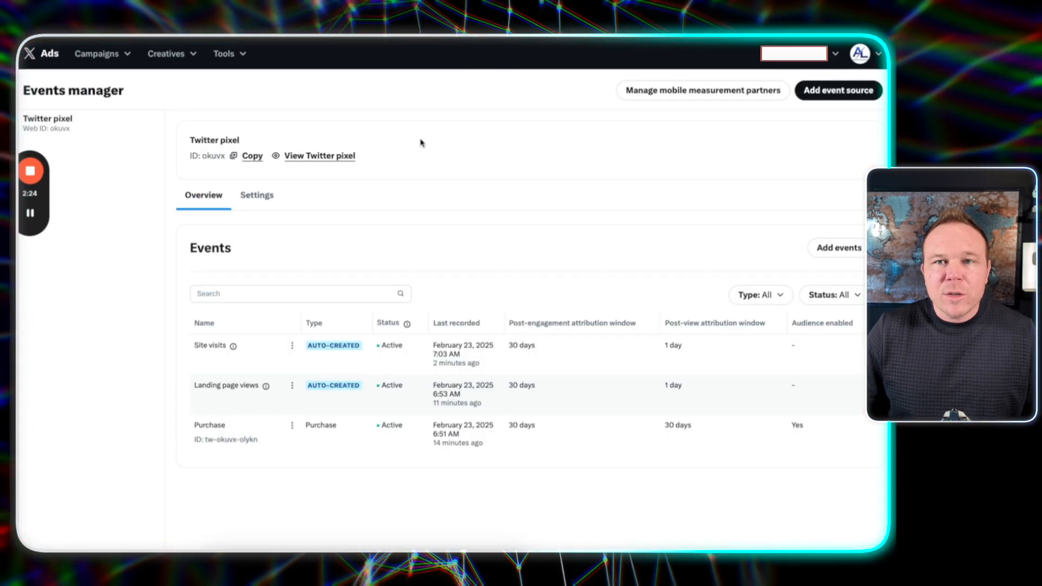
pyautogui.click(851, 95)
pyautogui.click(424, 338)
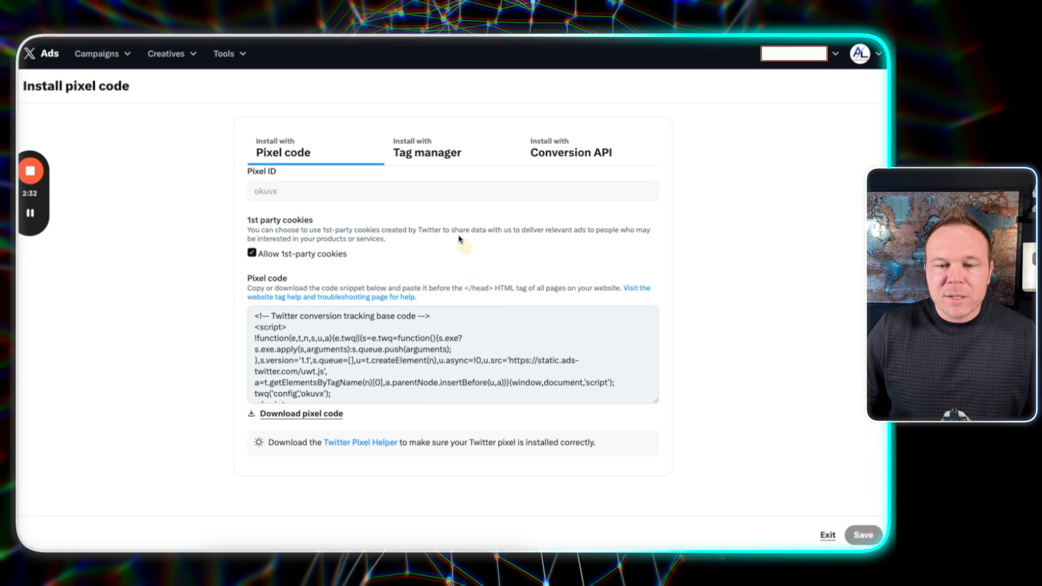
pyautogui.click(423, 153)
pyautogui.click(549, 145)
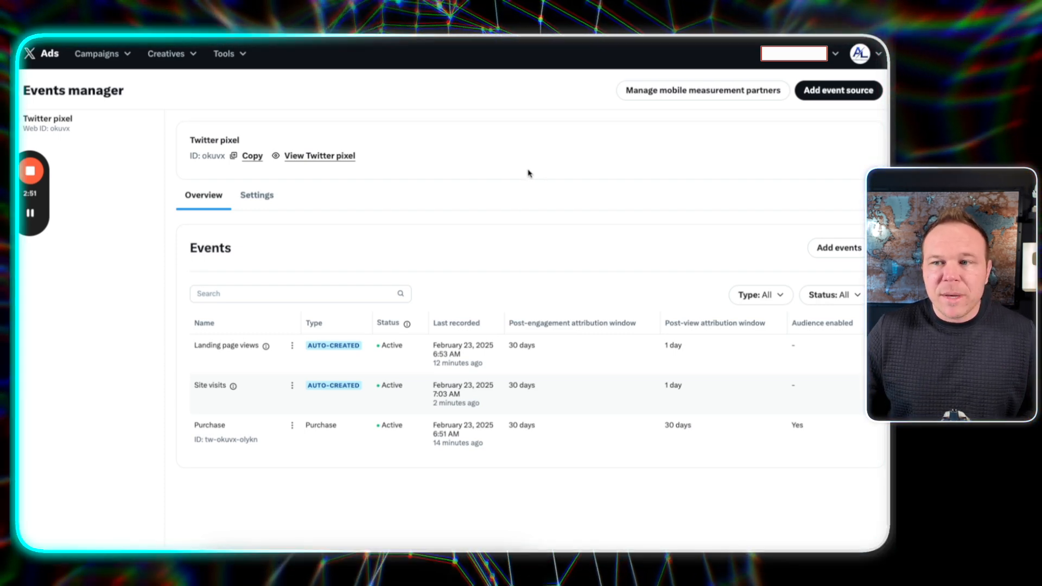
# Switch to Shopify and review the X Shop Overview and its Product status on X section
pyautogui.hotkey('ctrl', 'shift', 'Tab')
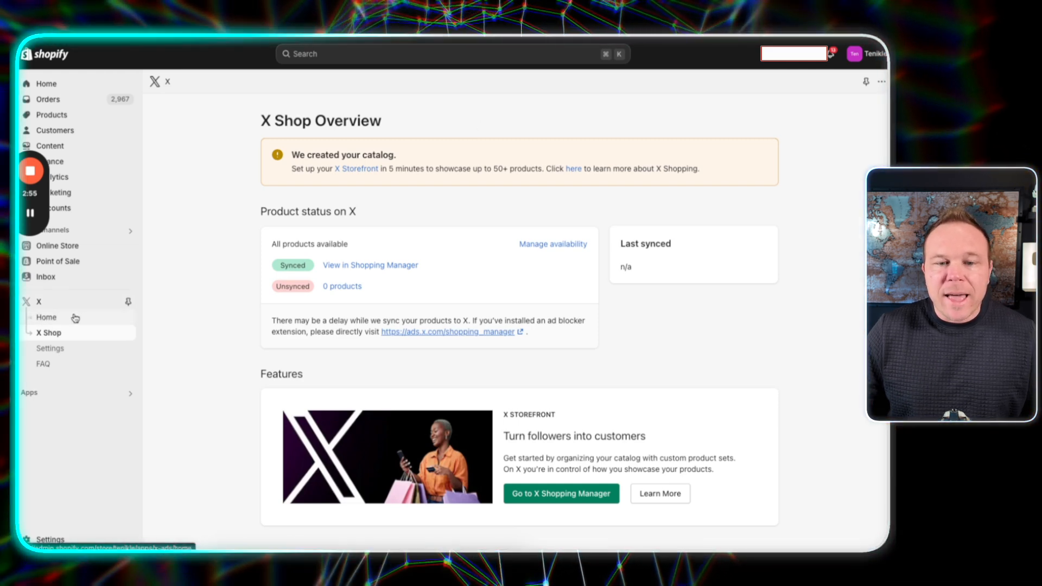
pyautogui.moveTo(246, 148); pyautogui.dragTo(409, 112)
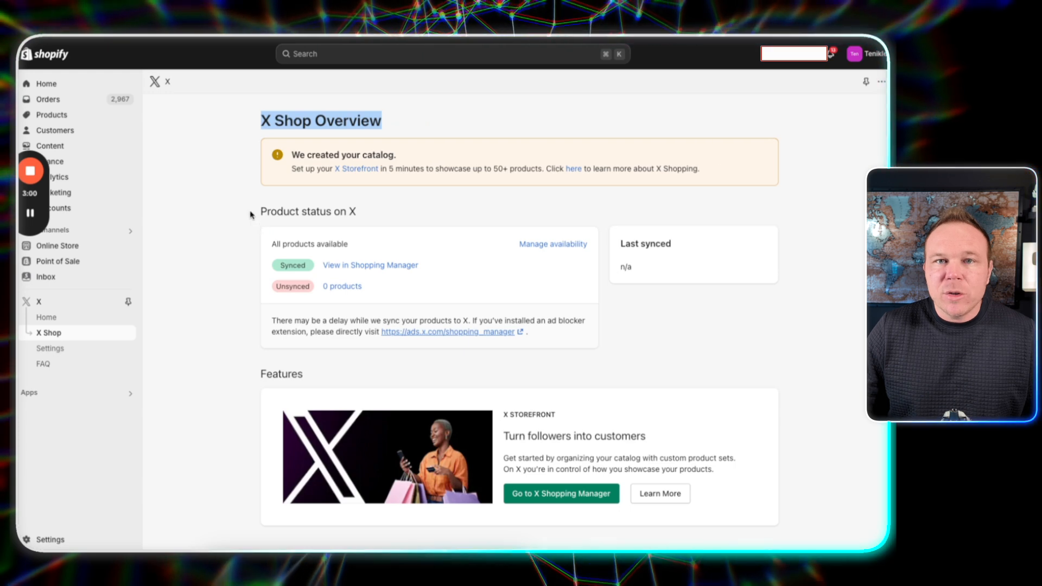
pyautogui.moveTo(251, 214); pyautogui.dragTo(445, 268)
pyautogui.click(445, 269)
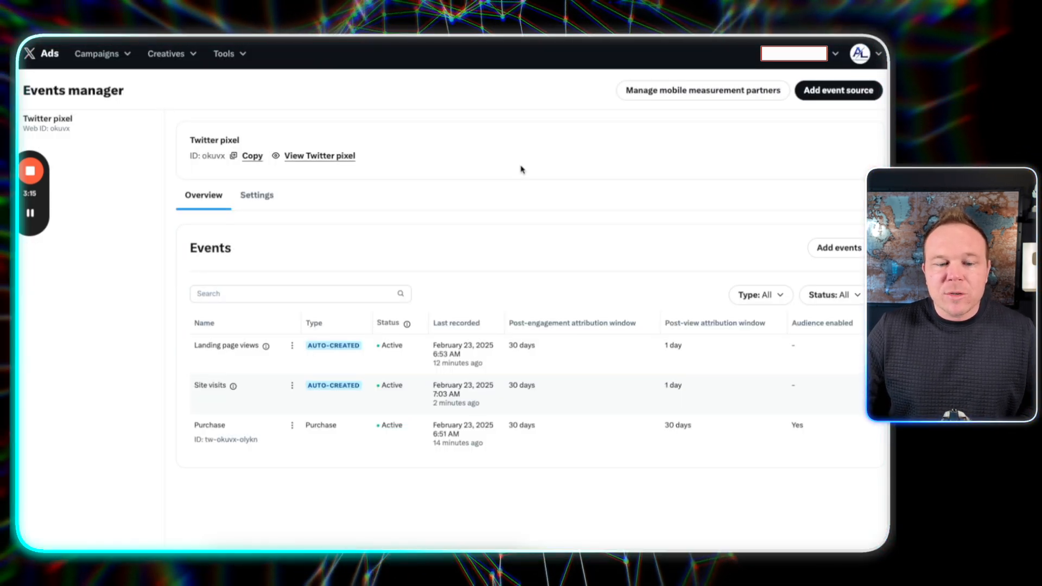
# Start a new pixel event of type Lead (formerly sign up) and name it "New Lead"
pyautogui.click(839, 248)
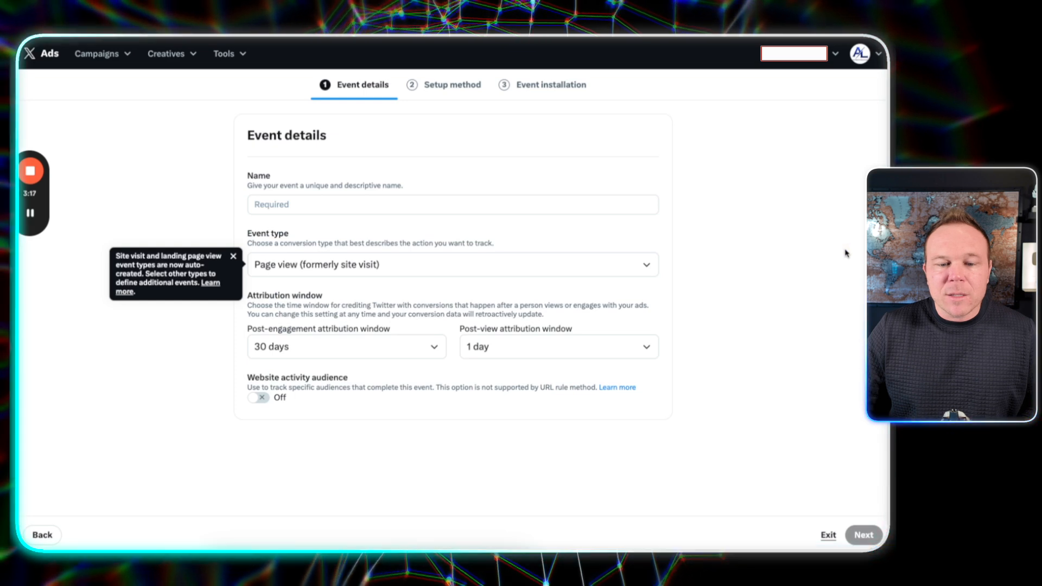
pyautogui.click(318, 266)
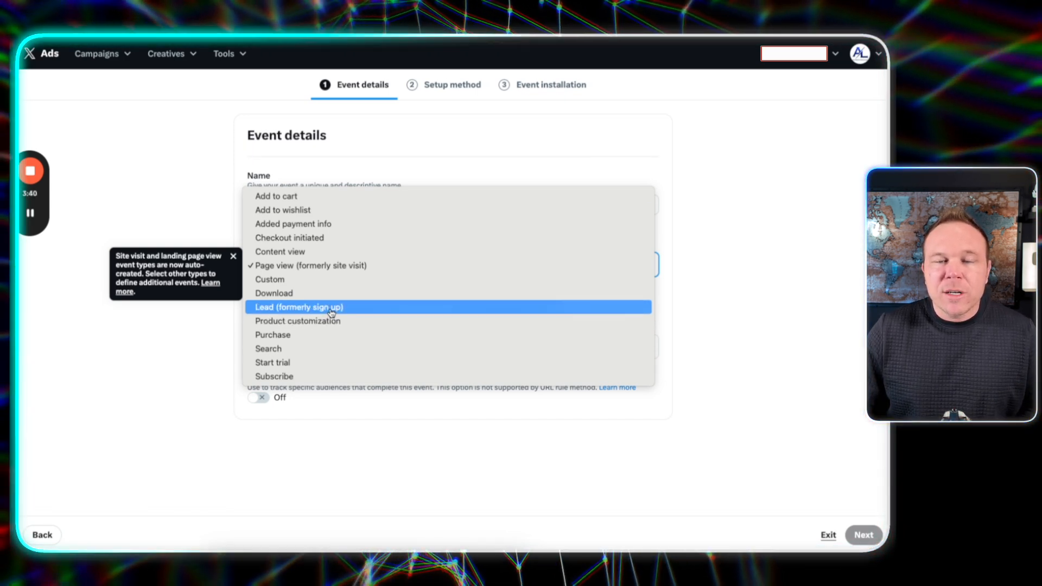
pyautogui.click(331, 310)
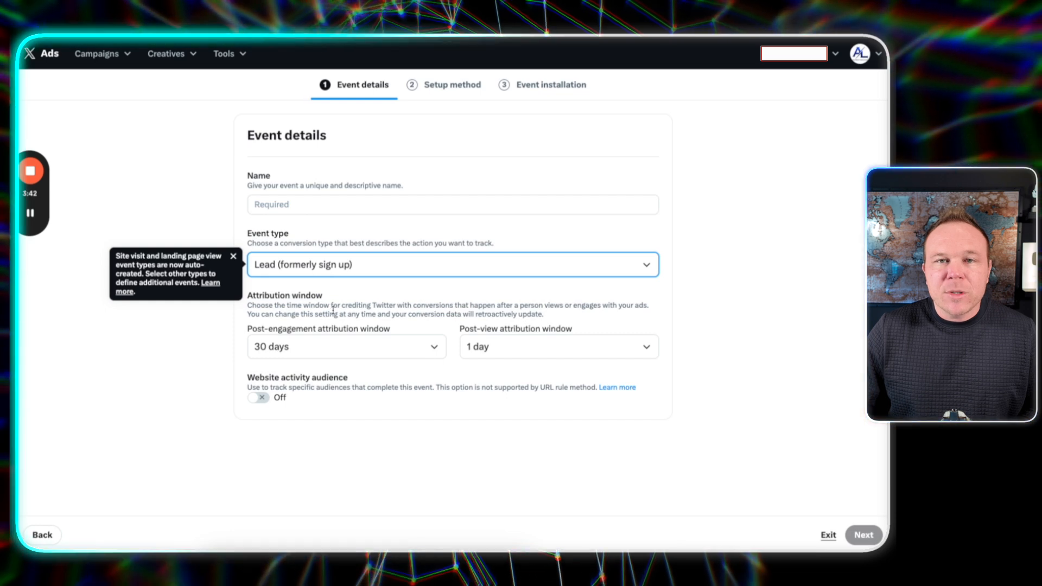
pyautogui.click(305, 204)
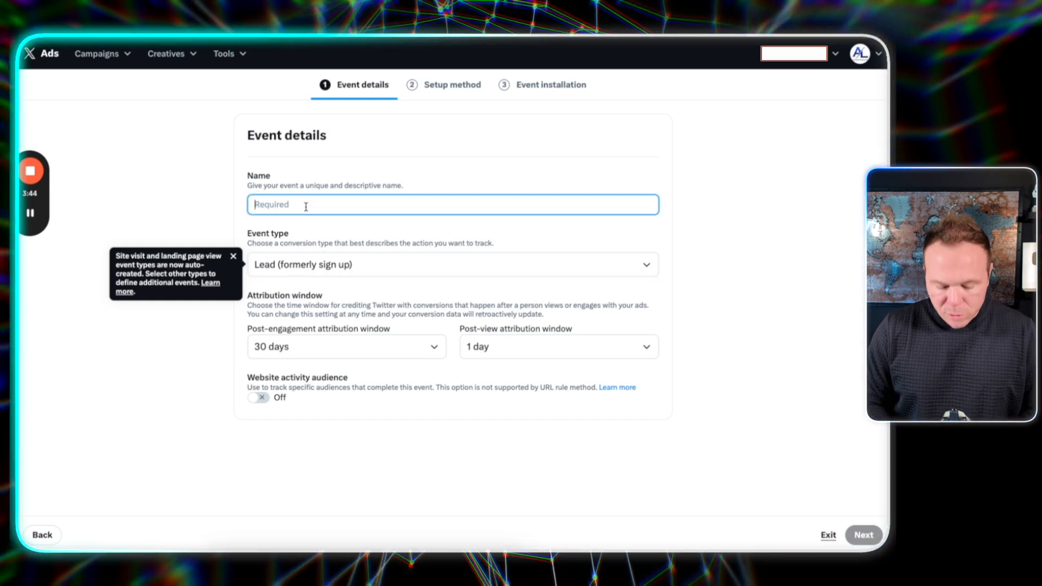
pyautogui.write('New Lead')
# Set the event's post-view attribution window to 30 days, turn on Website activity audience, and continue to the setup method
pyautogui.click(535, 346)
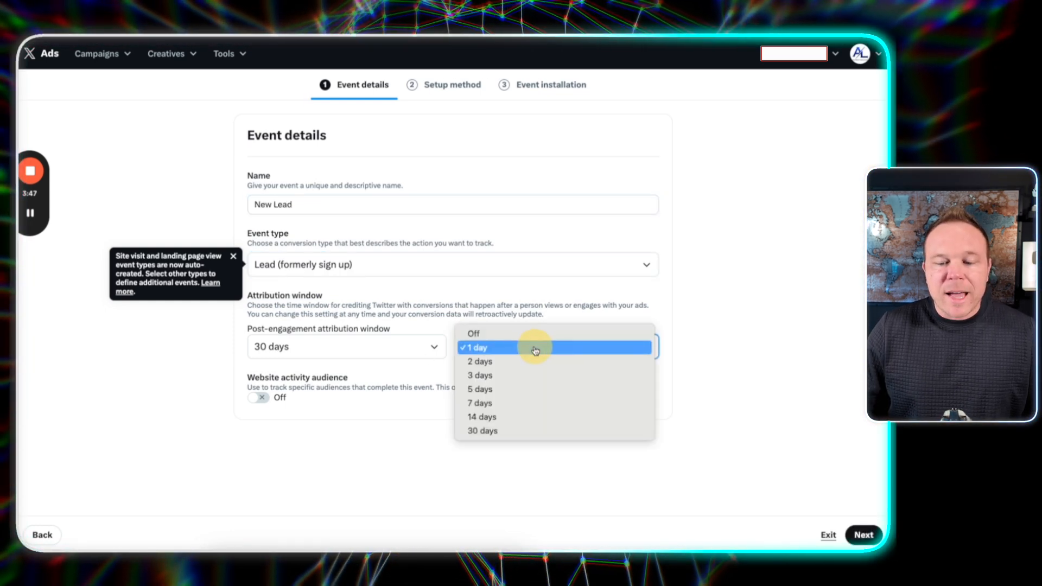
pyautogui.click(544, 431)
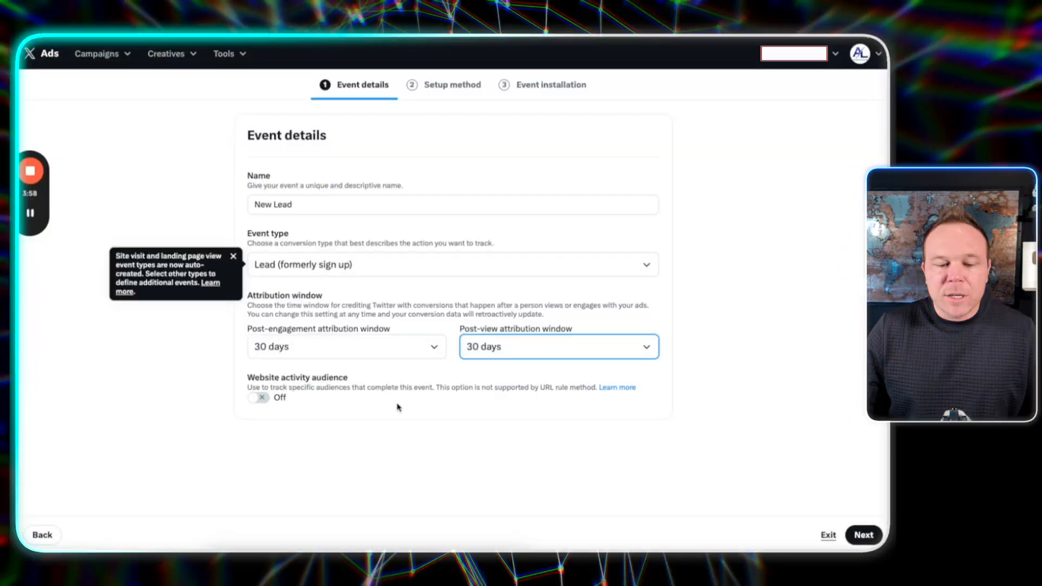
pyautogui.click(259, 397)
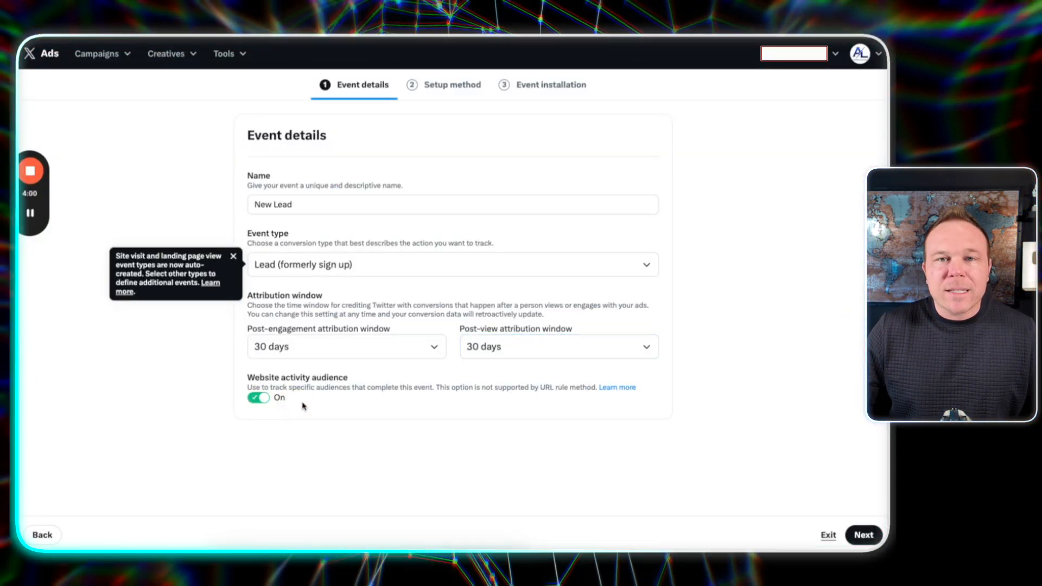
pyautogui.click(852, 534)
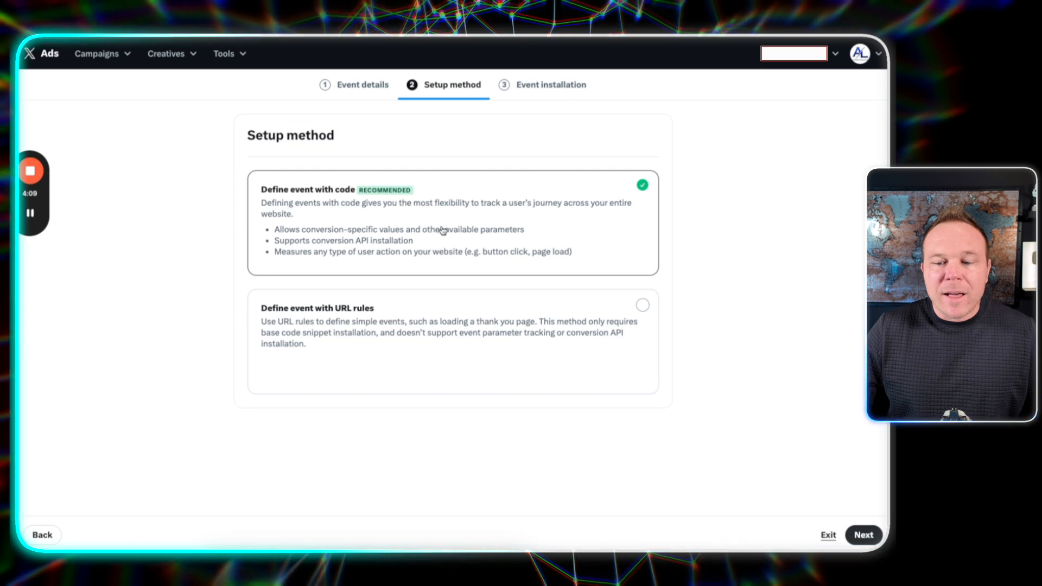
# Choose Define event with URL rules as the setup method and set the traffic condition to Exact URL
pyautogui.click(590, 306)
pyautogui.click(867, 535)
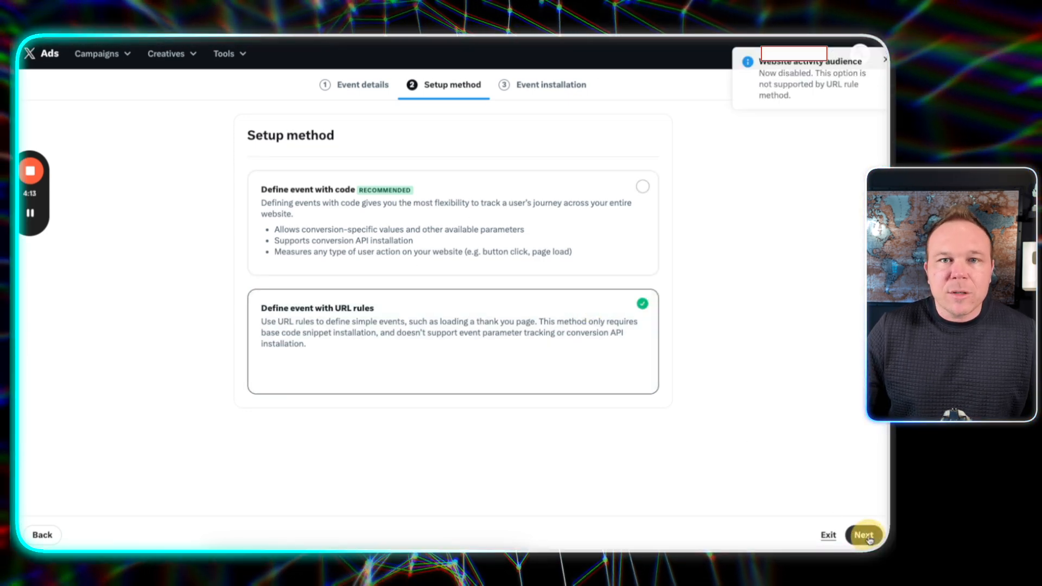
pyautogui.click(308, 196)
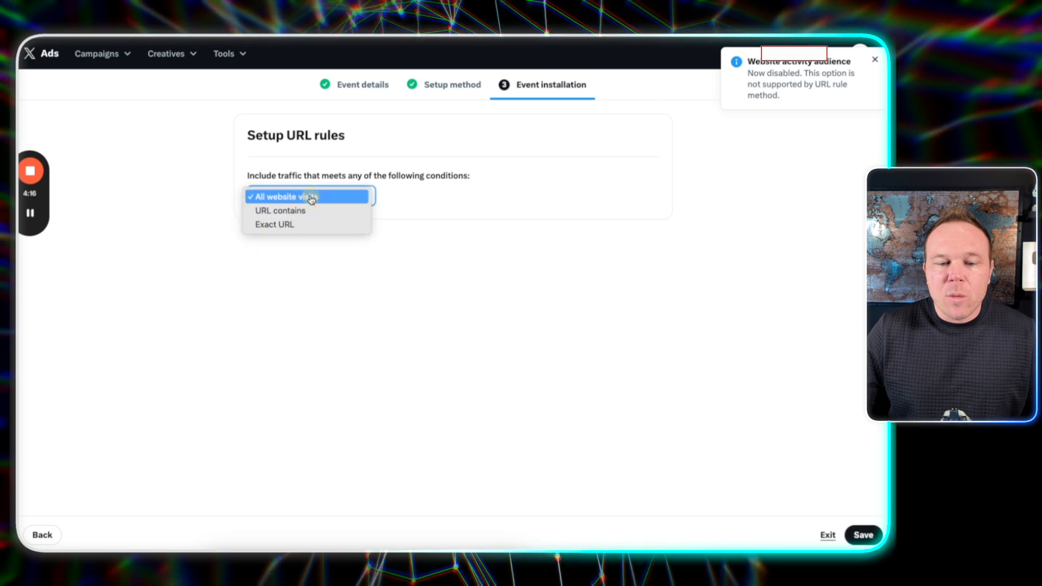
pyautogui.click(317, 225)
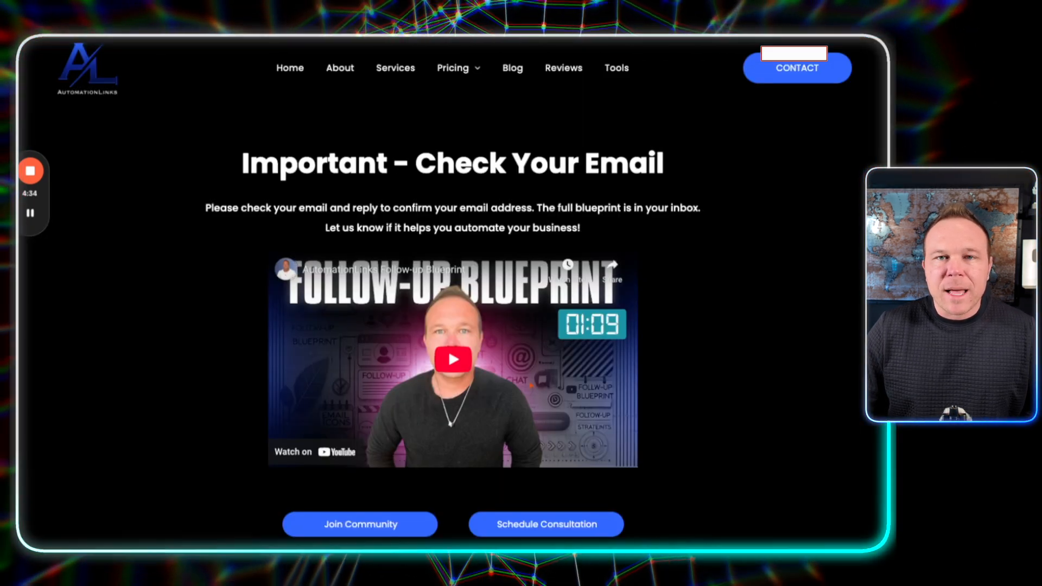
pyautogui.hotkey('ctrl', 'Tab')
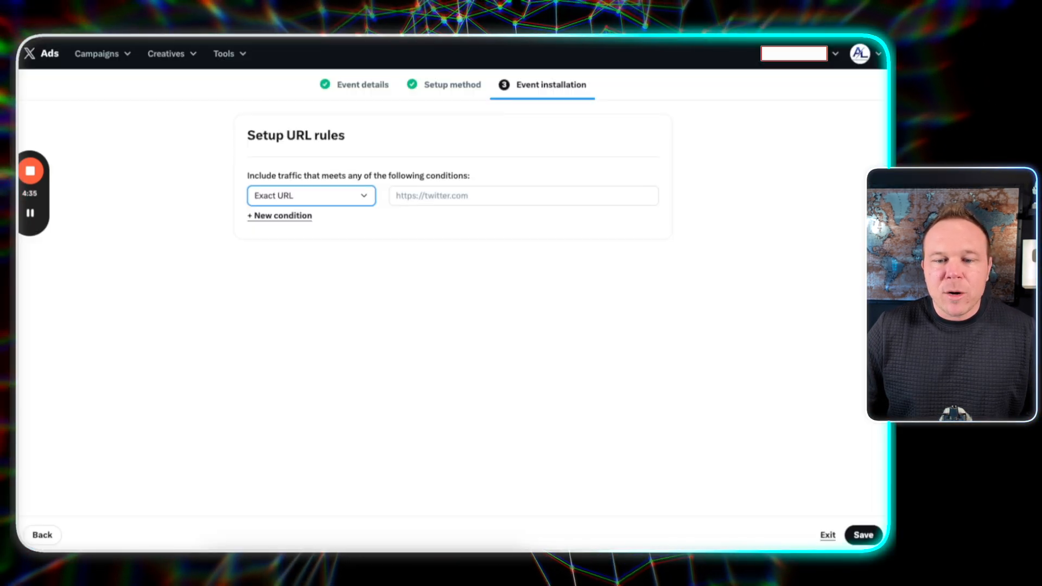
pyautogui.click(427, 195)
pyautogui.write('https://www.automationlinks.com/join')
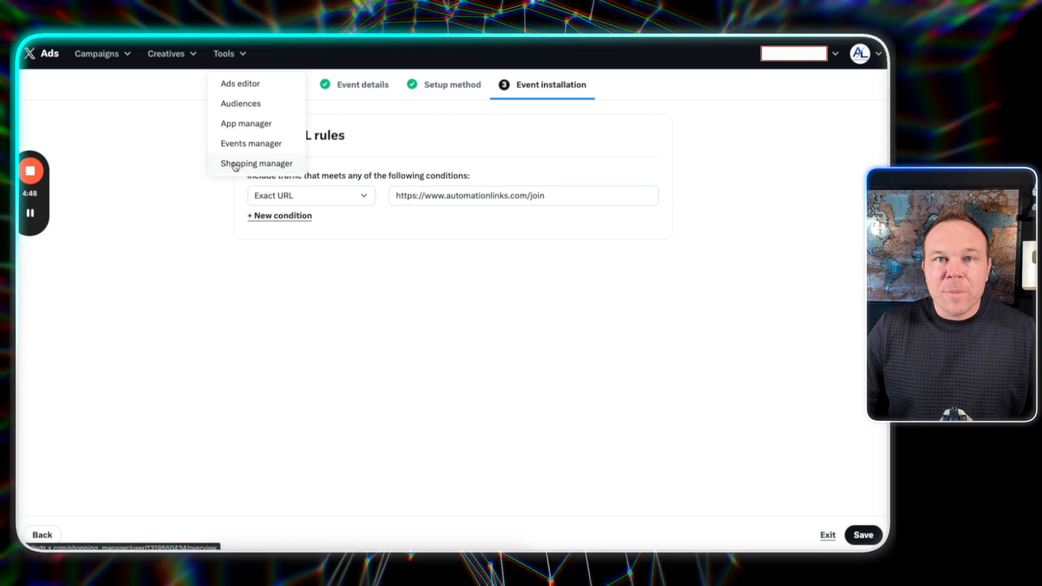
# View the catalog's full product list and its product sets in Shopping Manager
pyautogui.click(235, 164)
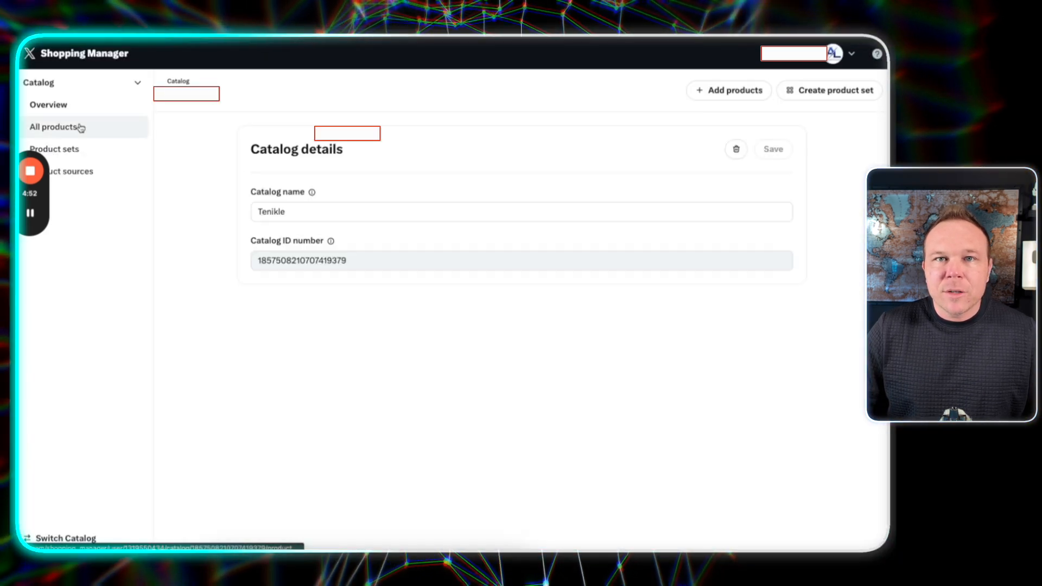
pyautogui.click(80, 128)
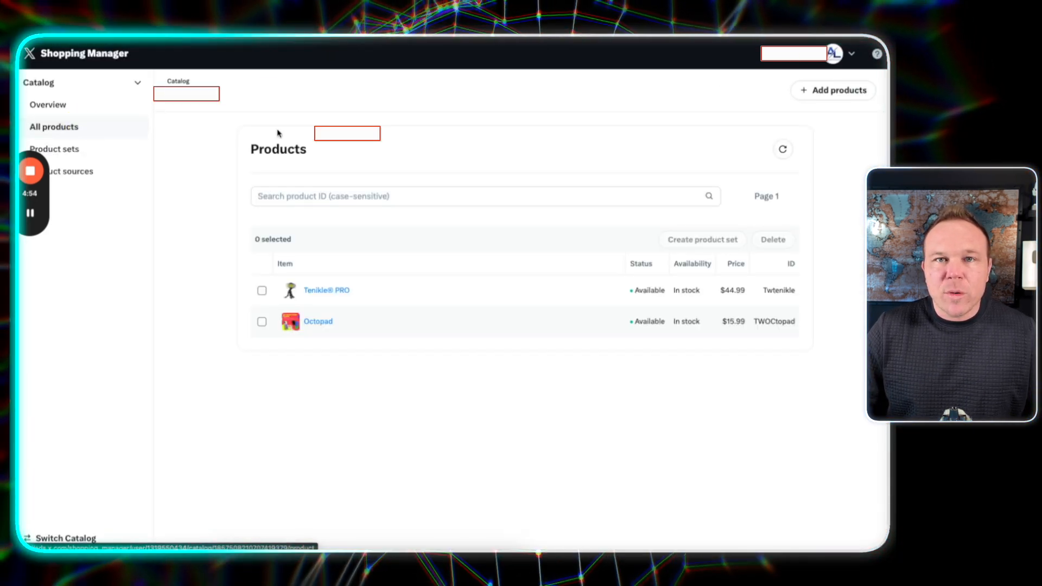
pyautogui.click(76, 150)
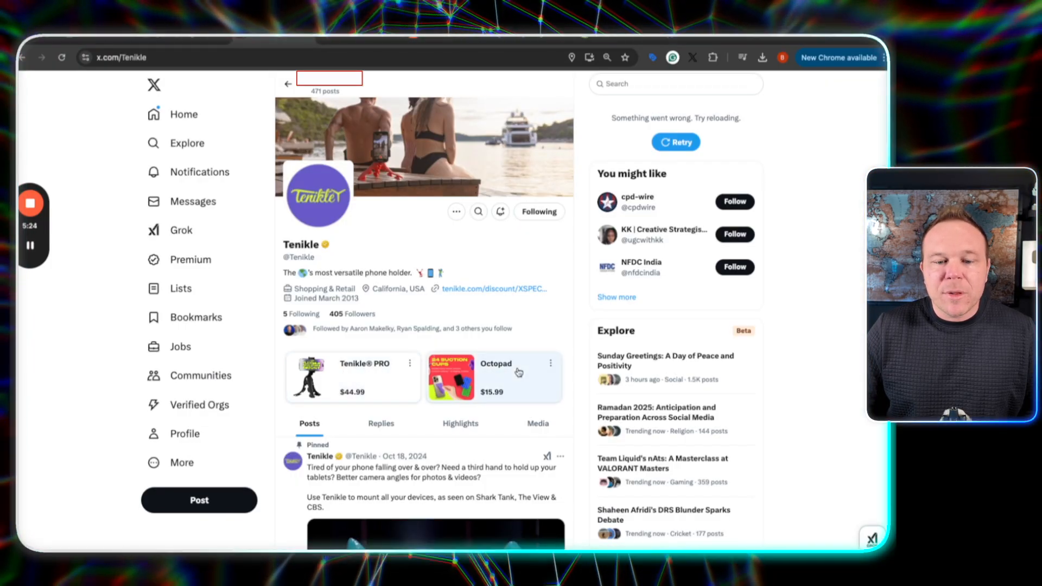
# View the Tenikle PRO store page linked from the Tenikle X profile and examine the source parameter in its URL
pyautogui.click(355, 371)
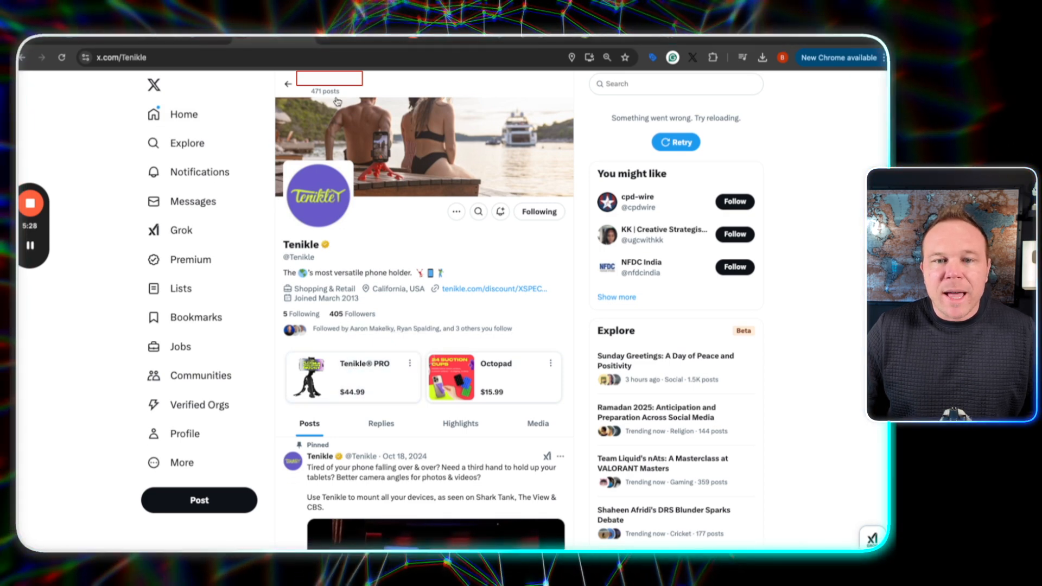
pyautogui.click(351, 41)
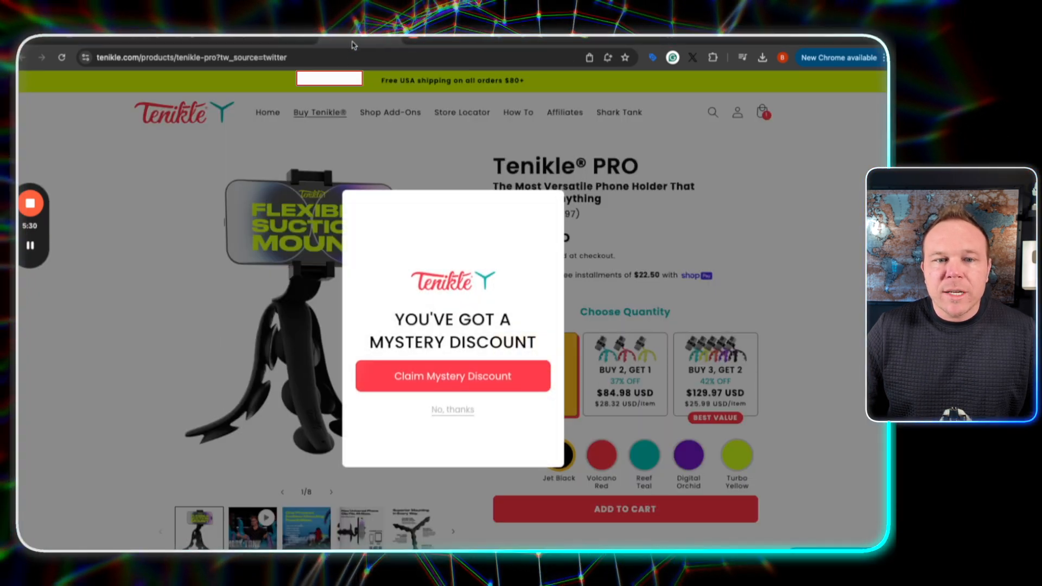
pyautogui.moveTo(216, 57); pyautogui.dragTo(405, 63)
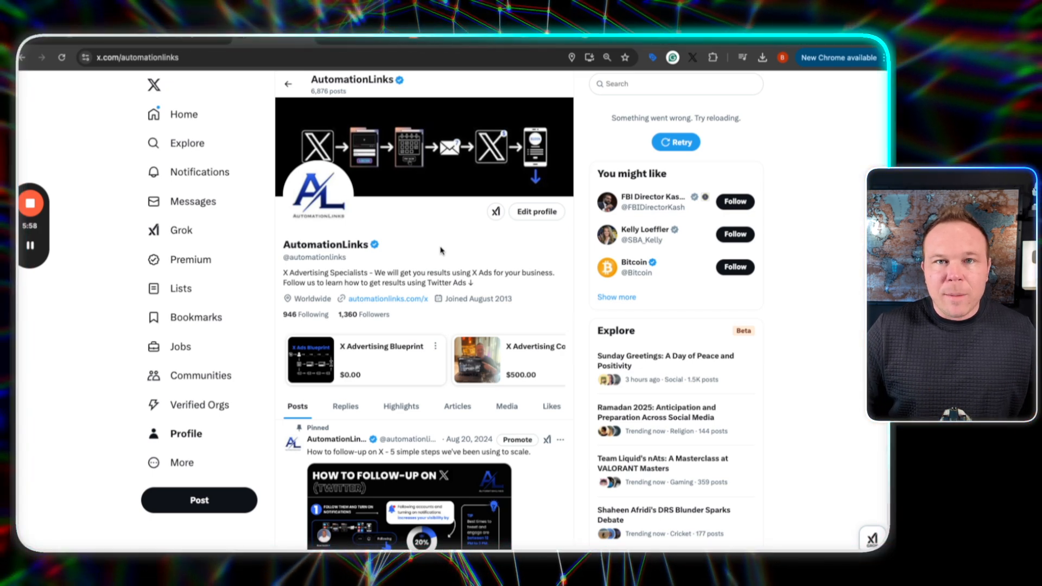
# Copy ?tw_source=twitter from the Tenikle PRO link and append it to the URL of AutomationLinks' X Advertising Blueprint page
pyautogui.click(373, 352)
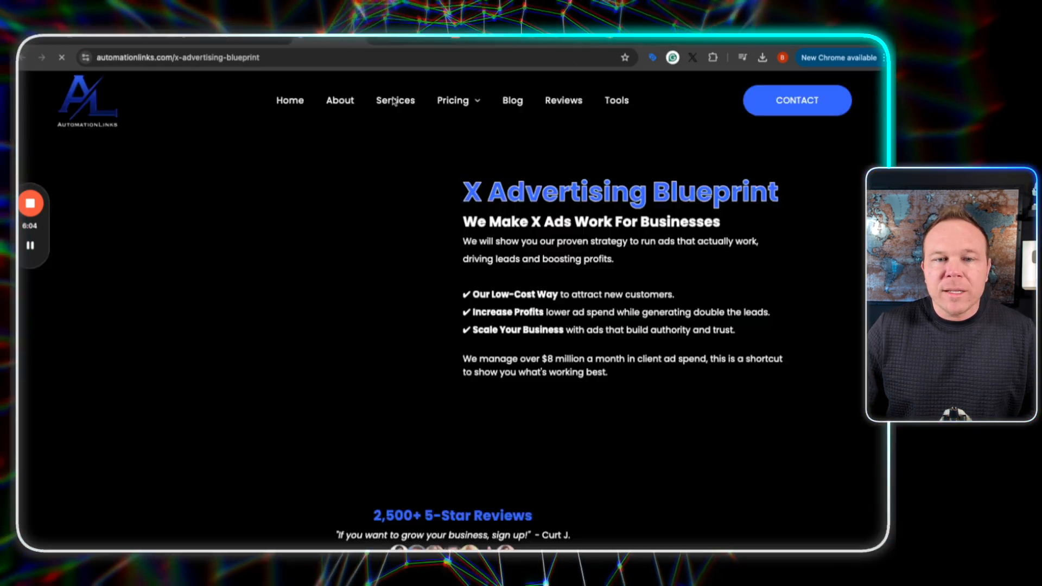
pyautogui.click(401, 37)
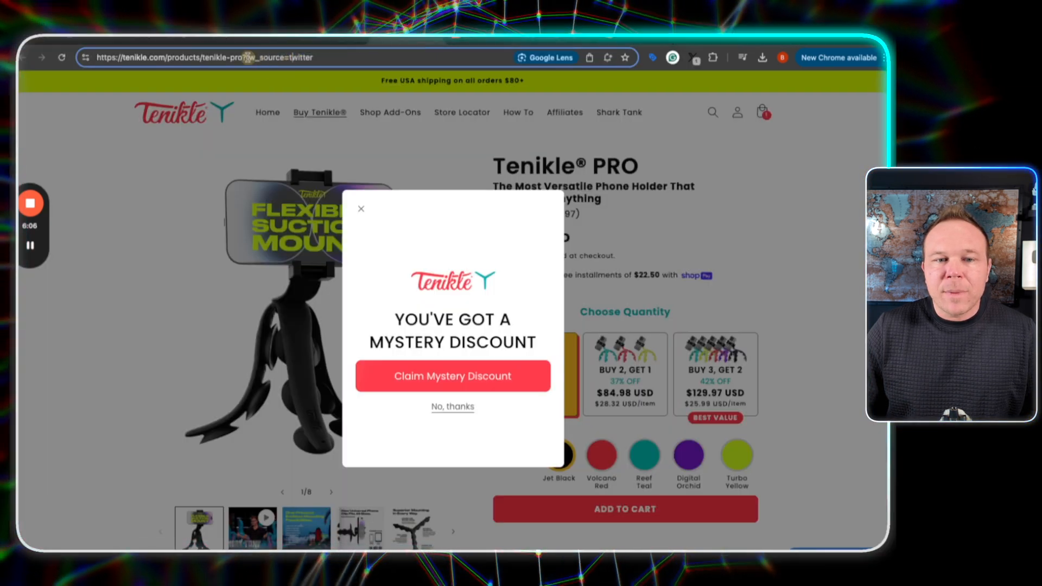
pyautogui.moveTo(244, 57); pyautogui.dragTo(336, 58)
pyautogui.hotkey('ctrl', 'c')
pyautogui.click(337, 39)
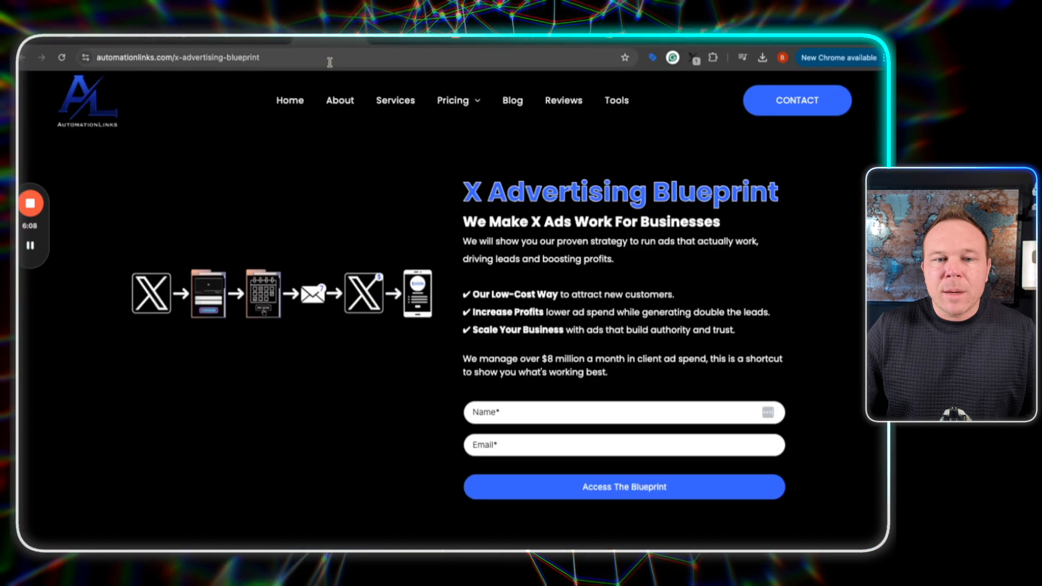
pyautogui.click(337, 60)
pyautogui.hotkey('ctrl', 'v')
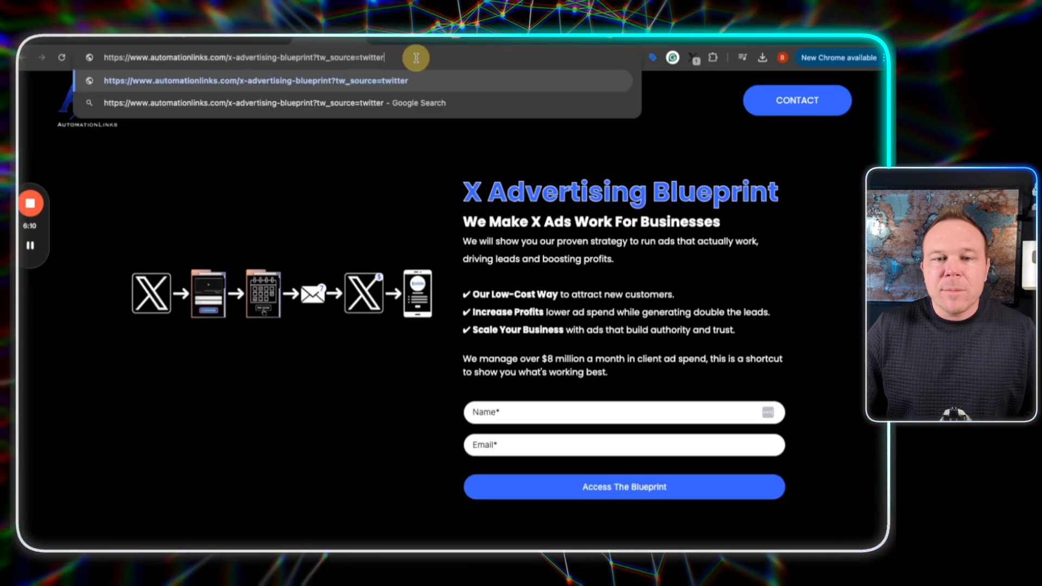
# Examine the complete X Advertising Blueprint URL, the sign-up form's name field, and the source=twitter portion of the link
pyautogui.moveTo(416, 57); pyautogui.dragTo(70, 54)
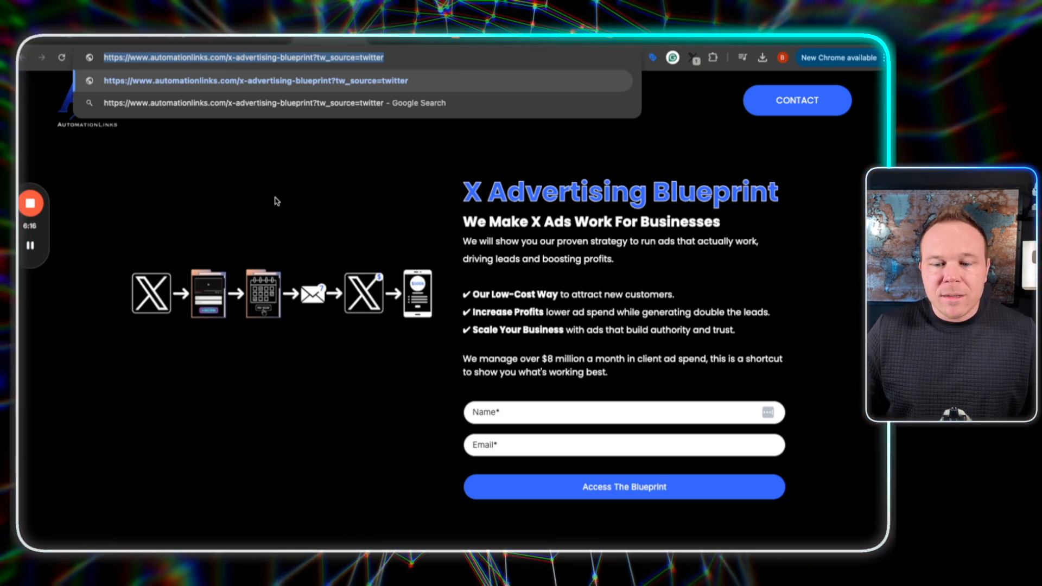
pyautogui.click(524, 411)
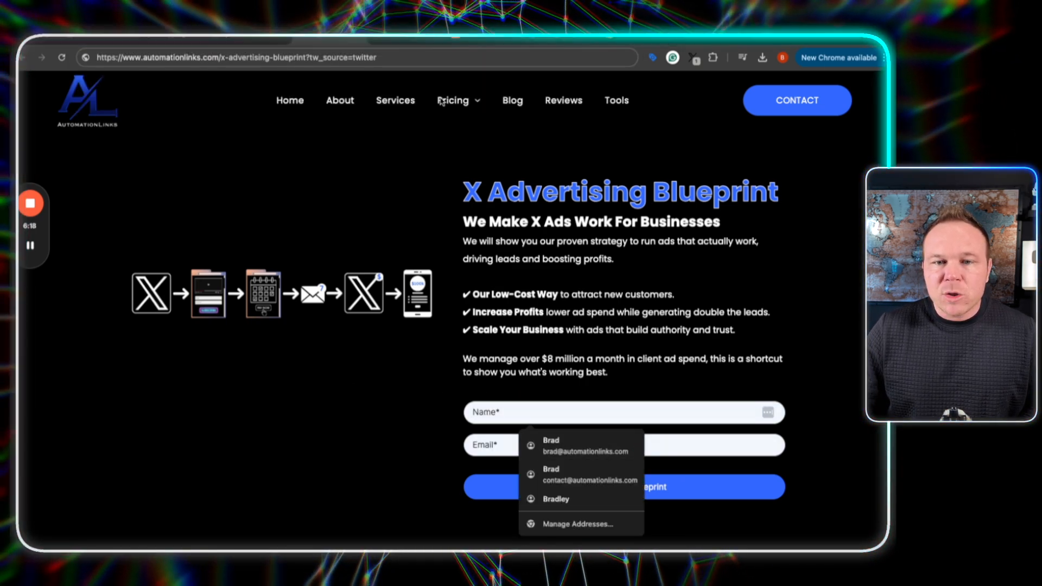
pyautogui.moveTo(323, 57); pyautogui.dragTo(409, 61)
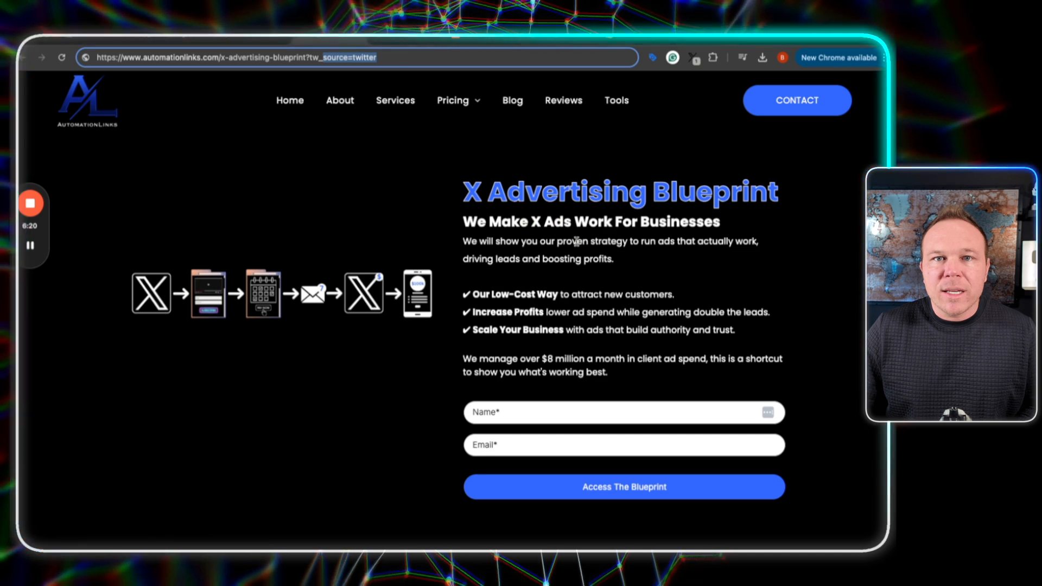